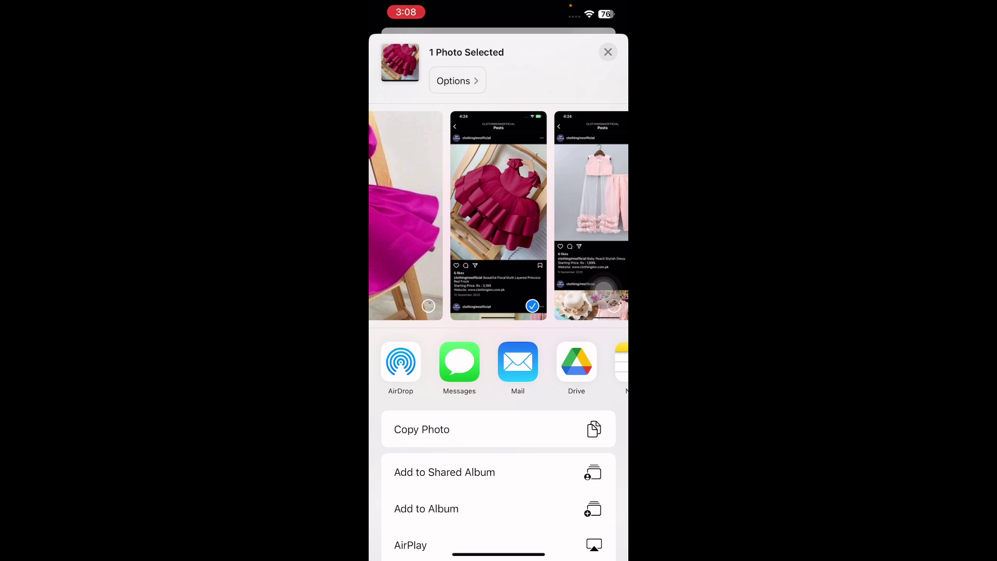
{"action": "scroll", "coordinate": [604, 292], "scroll_direction": "down", "scroll_amount": 5}
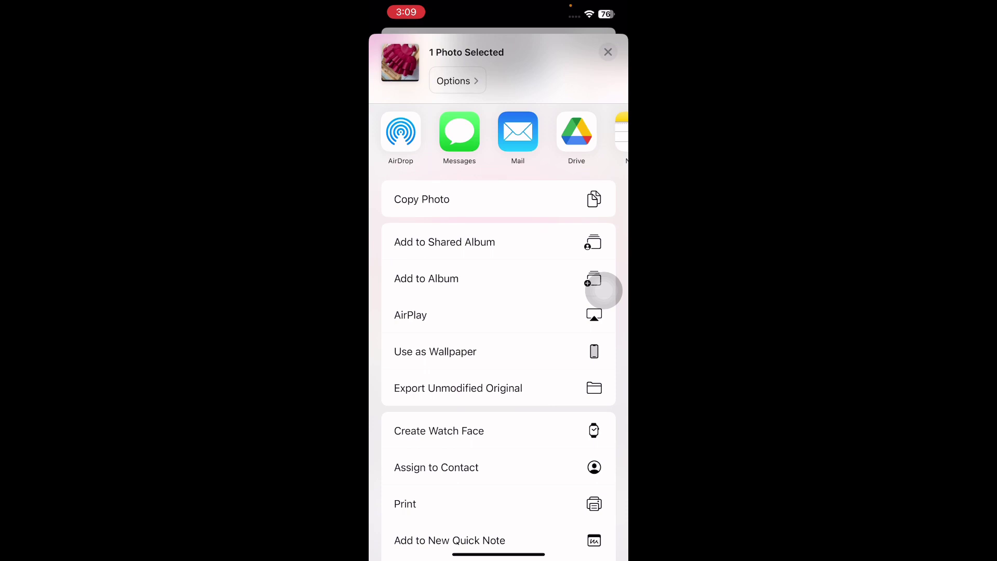
{"action": "scroll", "coordinate": [598, 288], "scroll_direction": "down", "scroll_amount": 2}
{"action": "scroll", "coordinate": [600, 289], "scroll_direction": "down", "scroll_amount": 2}
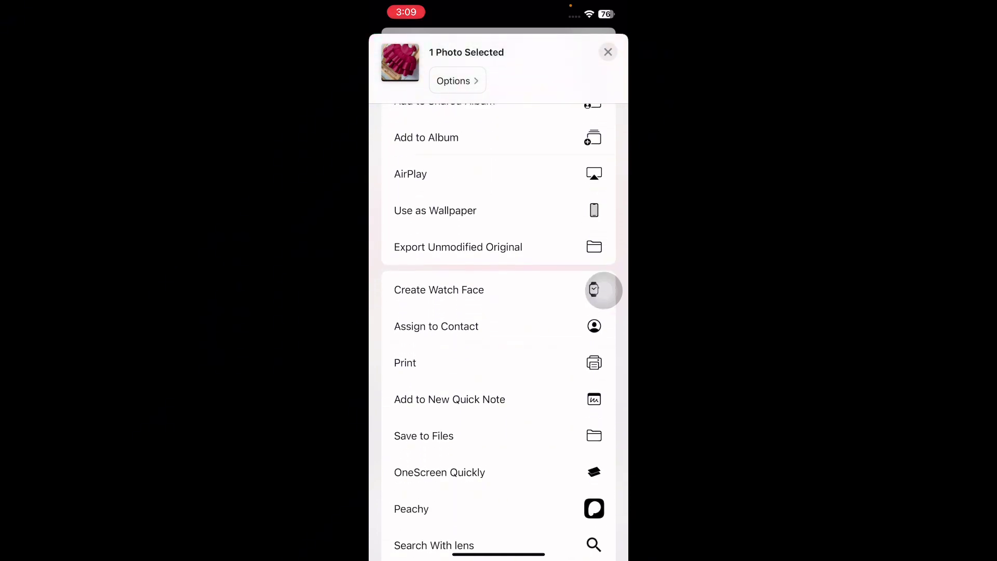
{"action": "scroll", "coordinate": [602, 290], "scroll_direction": "down", "scroll_amount": 1}
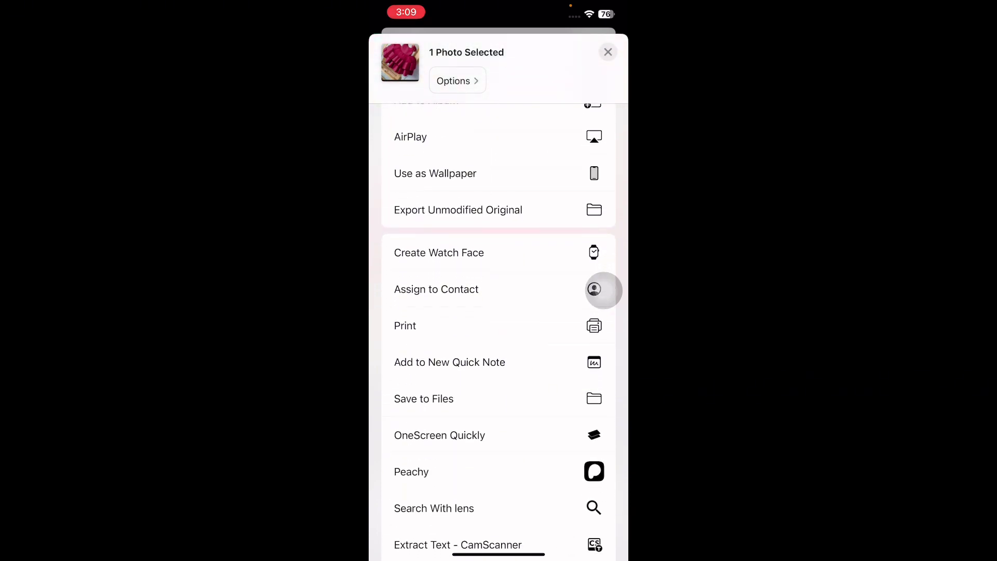
{"action": "scroll", "coordinate": [601, 288], "scroll_direction": "down", "scroll_amount": 4}
{"action": "scroll", "coordinate": [602, 291], "scroll_direction": "down", "scroll_amount": 1}
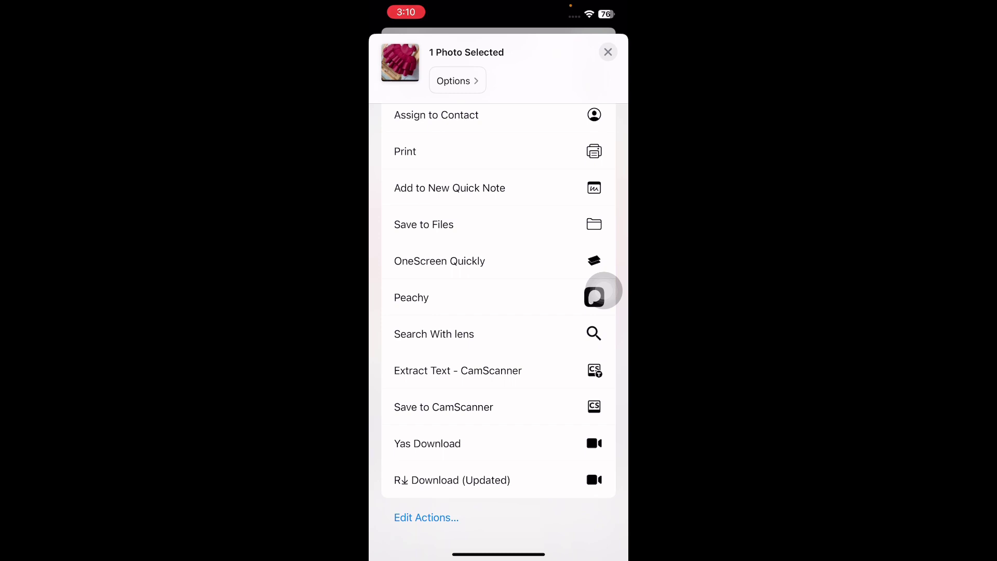
{"action": "scroll", "coordinate": [602, 290], "scroll_direction": "up", "scroll_amount": 3}
{"action": "scroll", "coordinate": [602, 289], "scroll_direction": "up", "scroll_amount": 1}
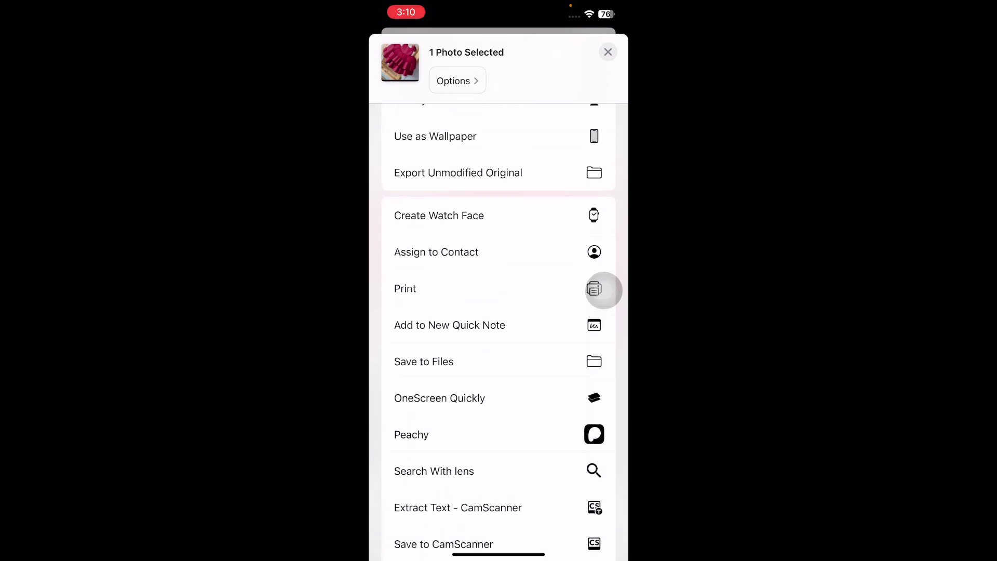
{"action": "scroll", "coordinate": [601, 291], "scroll_direction": "up", "scroll_amount": 5}
{"action": "scroll", "coordinate": [602, 291], "scroll_direction": "up", "scroll_amount": 2}
{"action": "scroll", "coordinate": [601, 291], "scroll_direction": "up", "scroll_amount": 1}
{"action": "scroll", "coordinate": [600, 285], "scroll_direction": "up", "scroll_amount": 2}
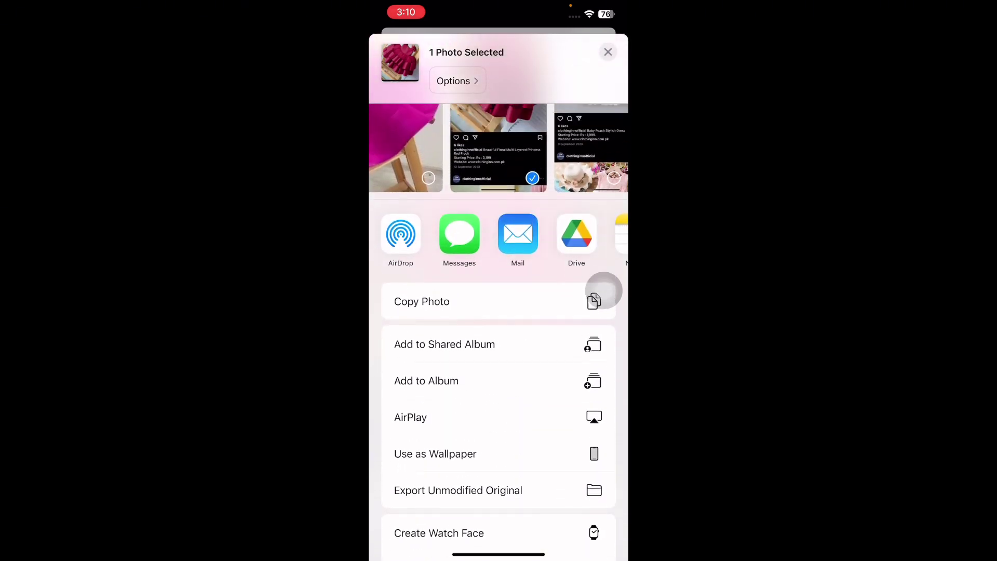
{"action": "scroll", "coordinate": [601, 288], "scroll_direction": "up", "scroll_amount": 2}
{"action": "scroll", "coordinate": [601, 283], "scroll_direction": "up", "scroll_amount": 1}
{"action": "scroll", "coordinate": [604, 289], "scroll_direction": "down", "scroll_amount": 3}
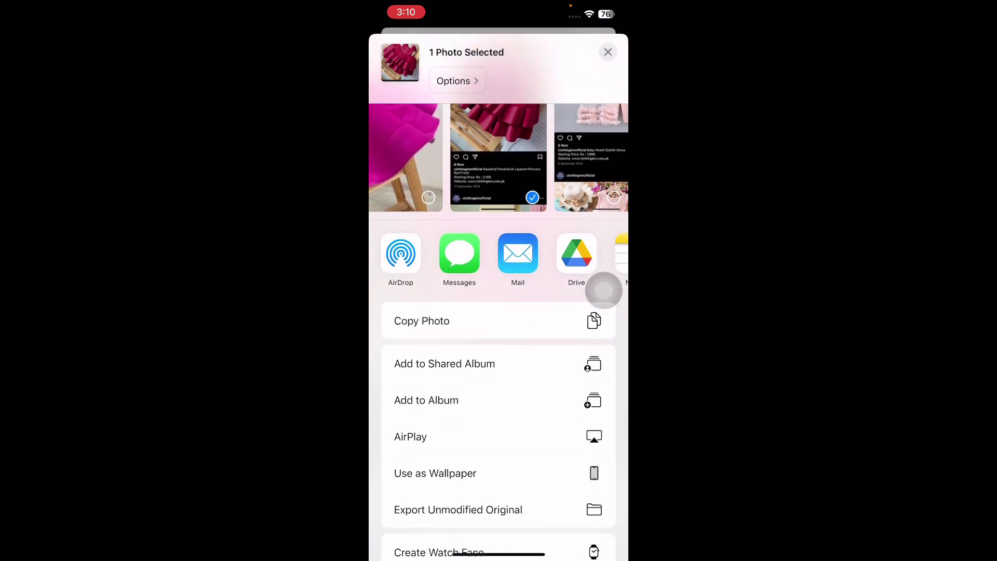
{"action": "scroll", "coordinate": [604, 289], "scroll_direction": "down", "scroll_amount": 2}
{"action": "scroll", "coordinate": [604, 288], "scroll_direction": "down", "scroll_amount": 2}
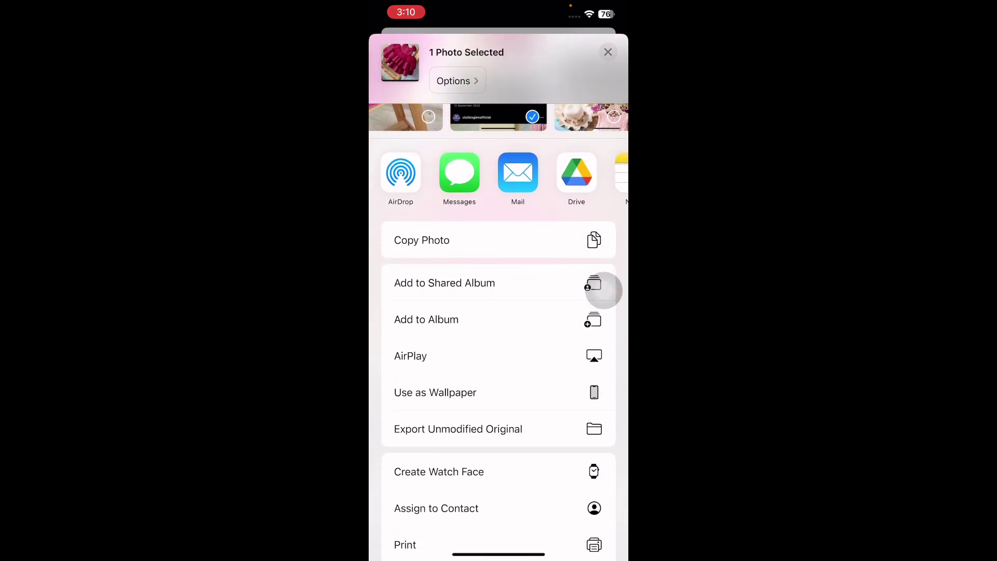
{"action": "scroll", "coordinate": [602, 290], "scroll_direction": "down", "scroll_amount": 1}
{"action": "scroll", "coordinate": [600, 284], "scroll_direction": "down", "scroll_amount": 2}
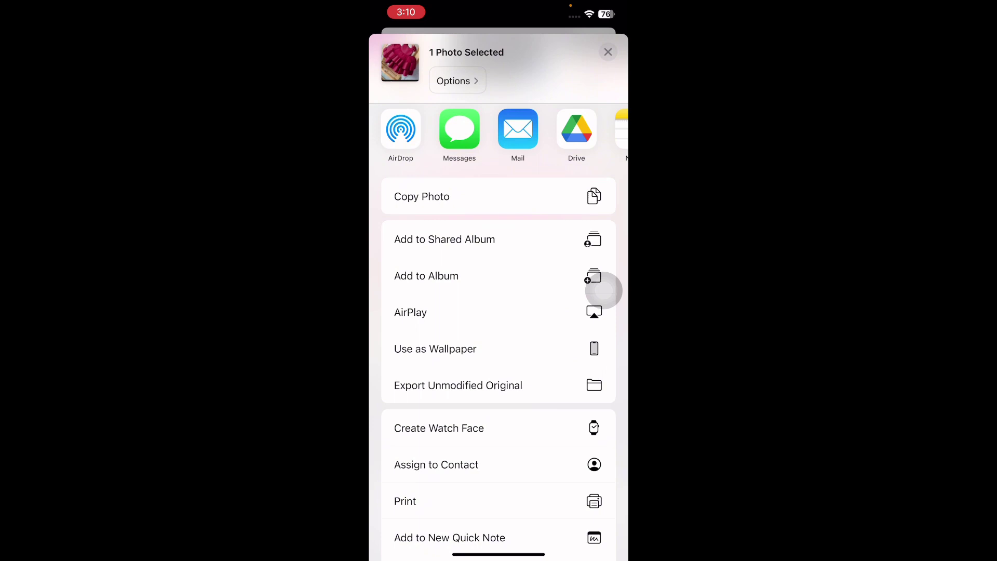
{"action": "scroll", "coordinate": [600, 288], "scroll_direction": "down", "scroll_amount": 2}
{"action": "scroll", "coordinate": [601, 287], "scroll_direction": "down", "scroll_amount": 1}
{"action": "scroll", "coordinate": [601, 289], "scroll_direction": "down", "scroll_amount": 1}
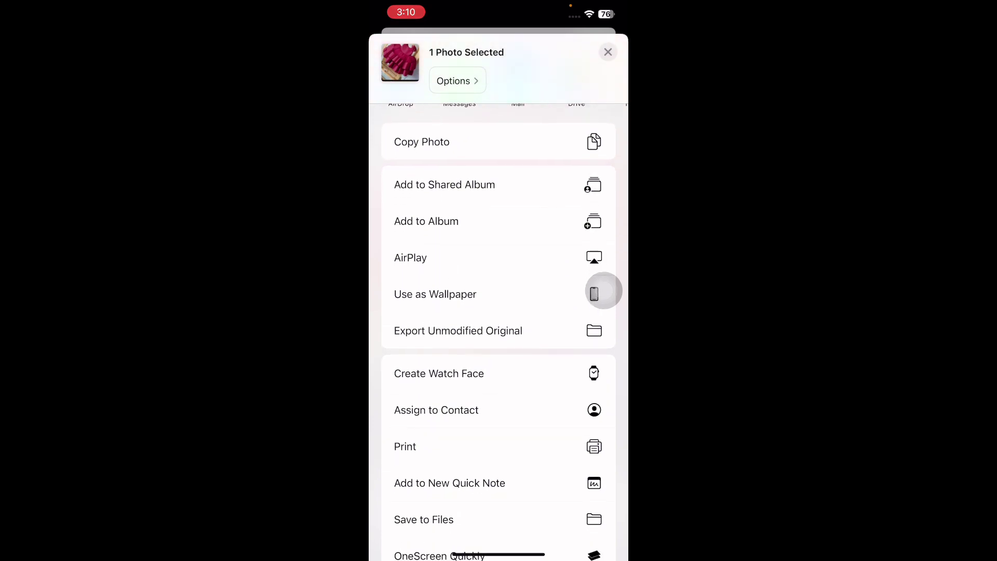
{"action": "scroll", "coordinate": [600, 288], "scroll_direction": "down", "scroll_amount": 1}
{"action": "scroll", "coordinate": [602, 288], "scroll_direction": "down", "scroll_amount": 2}
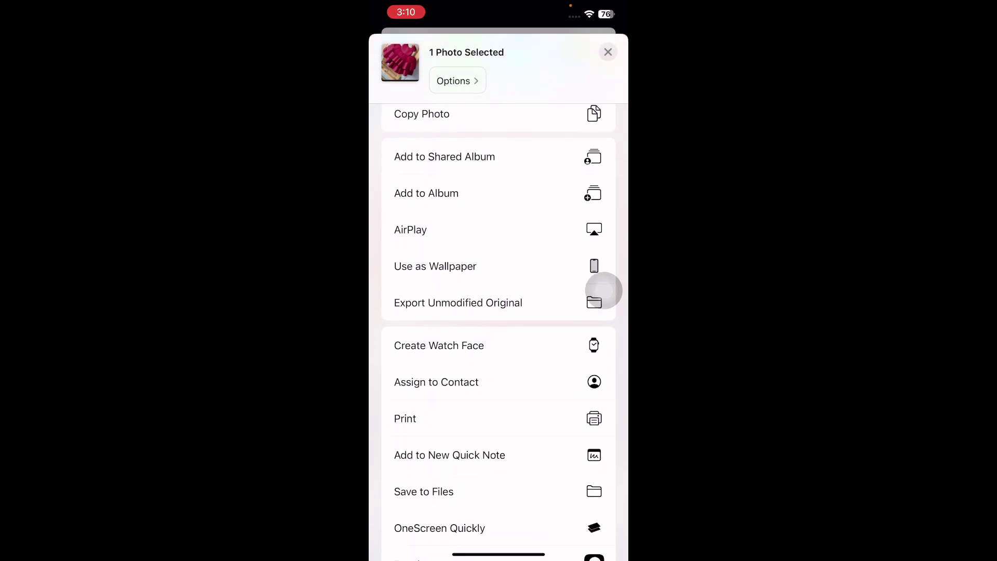
{"action": "scroll", "coordinate": [605, 287], "scroll_direction": "up", "scroll_amount": 3}
{"action": "scroll", "coordinate": [603, 289], "scroll_direction": "up", "scroll_amount": 2}
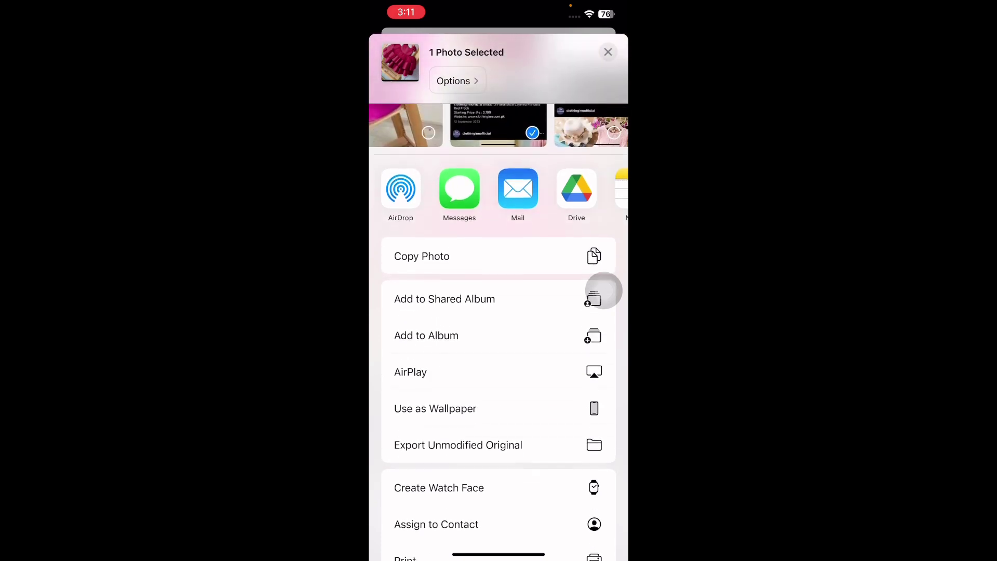
{"action": "scroll", "coordinate": [604, 290], "scroll_direction": "up", "scroll_amount": 1}
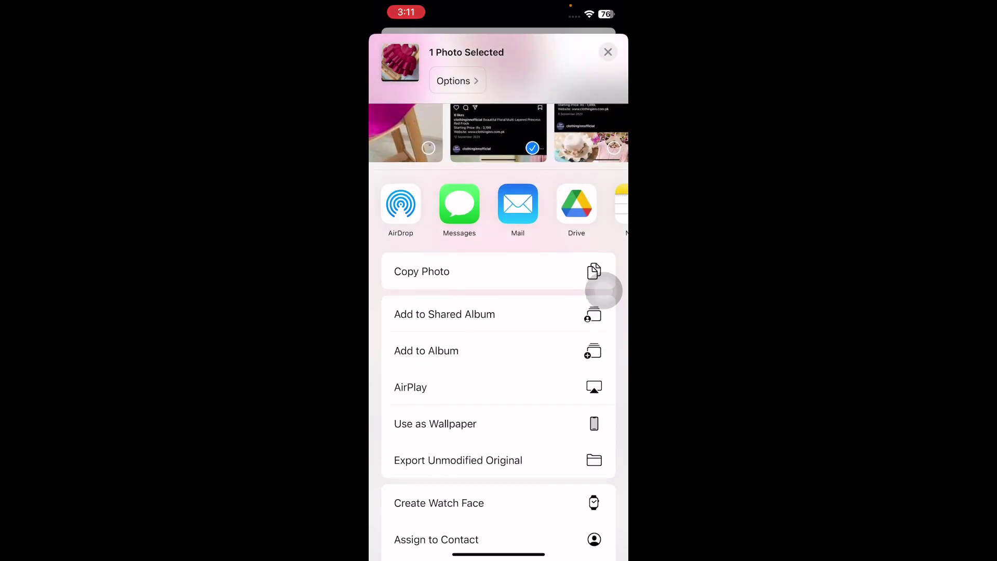
{"action": "scroll", "coordinate": [604, 290], "scroll_direction": "right", "scroll_amount": 5}
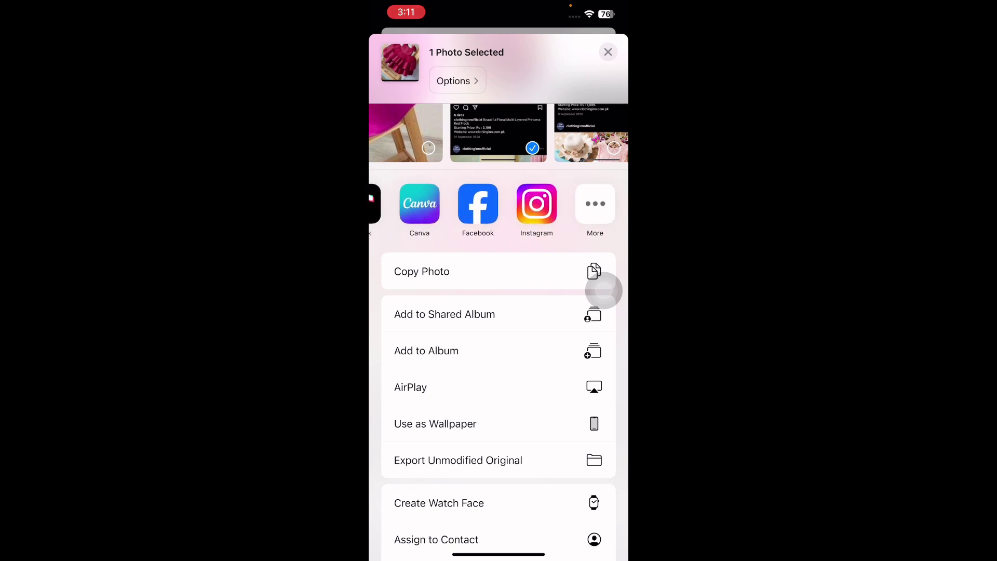
Add WhatsApp to the favourite sharing apps and move it above Messages and Mail
{"action": "left_click", "coordinate": [595, 203]}
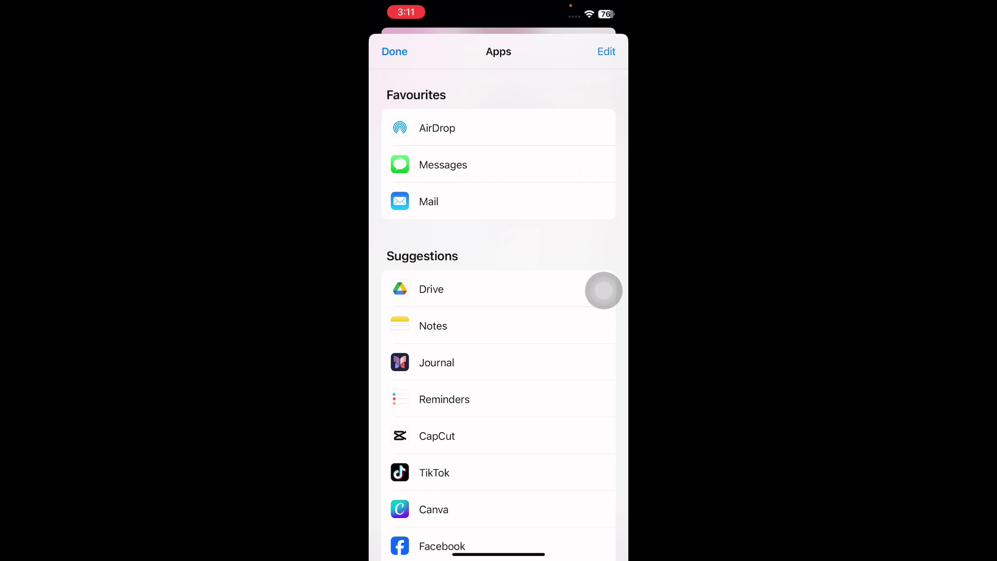
{"action": "left_click", "coordinate": [606, 52]}
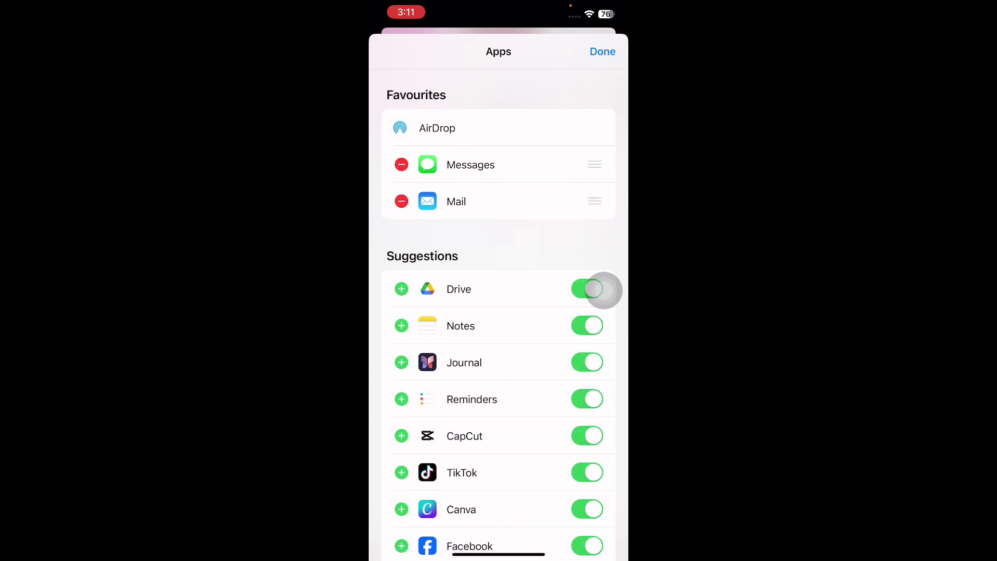
{"action": "scroll", "coordinate": [604, 290], "scroll_direction": "down", "scroll_amount": 2}
{"action": "scroll", "coordinate": [605, 289], "scroll_direction": "down", "scroll_amount": 3}
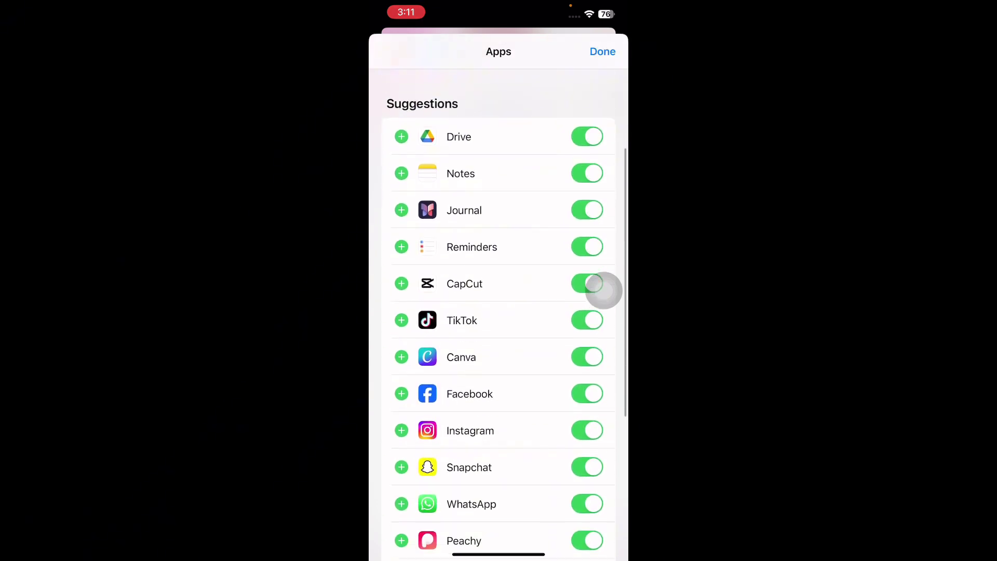
{"action": "scroll", "coordinate": [604, 290], "scroll_direction": "down", "scroll_amount": 2}
{"action": "scroll", "coordinate": [605, 289], "scroll_direction": "down", "scroll_amount": 2}
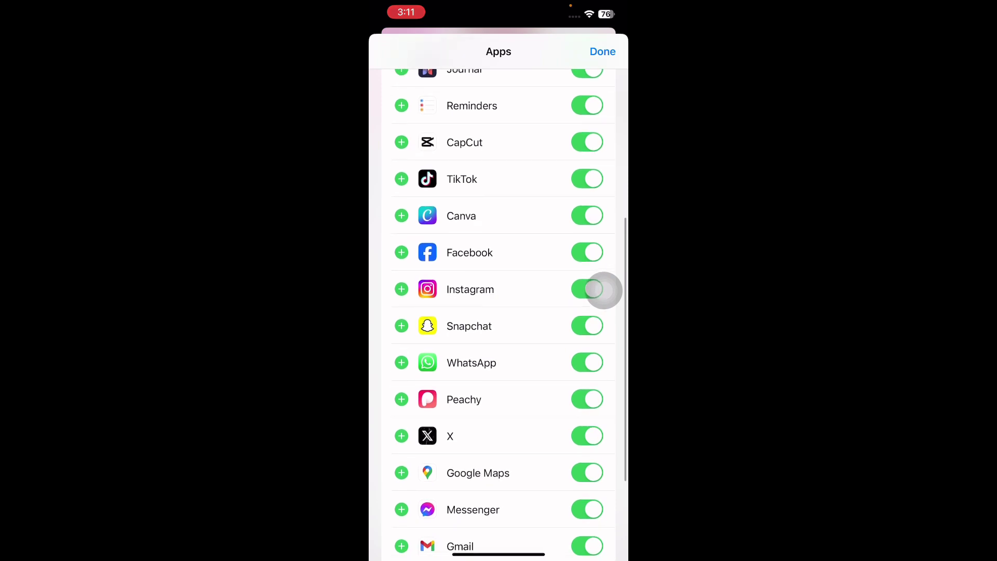
{"action": "scroll", "coordinate": [604, 289], "scroll_direction": "down", "scroll_amount": 2}
{"action": "left_click", "coordinate": [604, 289]}
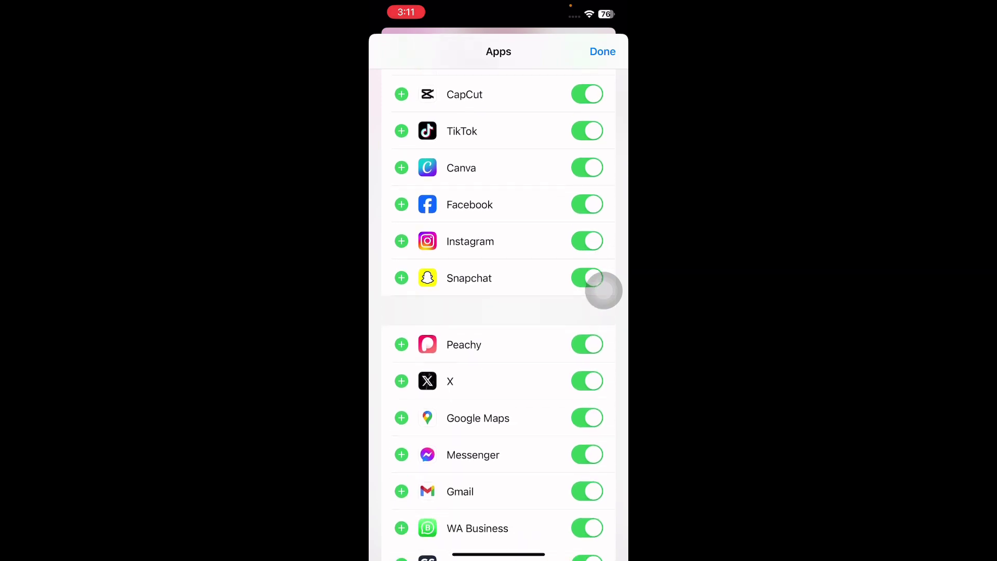
{"action": "scroll", "coordinate": [603, 290], "scroll_direction": "up", "scroll_amount": 10}
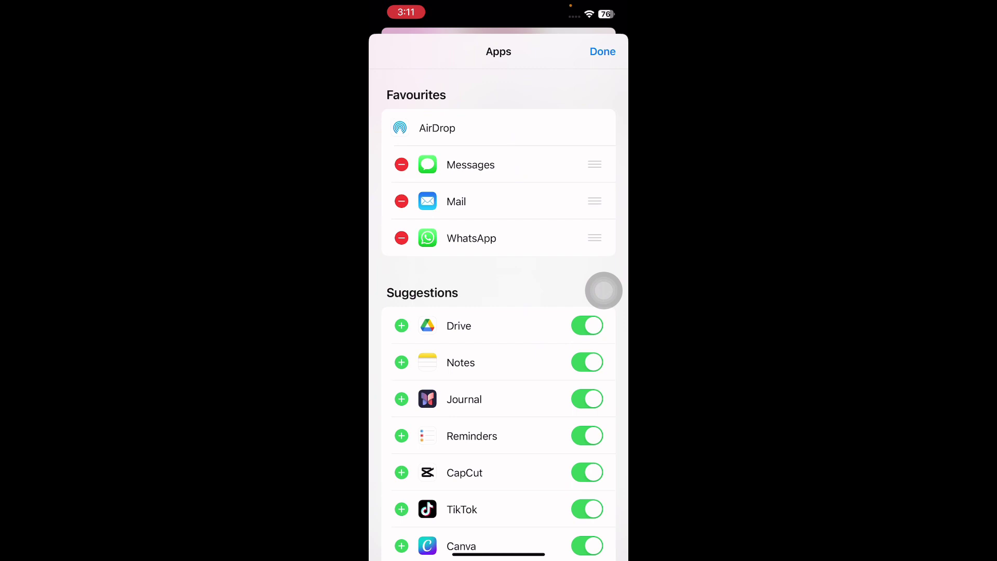
{"action": "left_click_drag", "start_coordinate": [595, 237], "coordinate": [595, 164]}
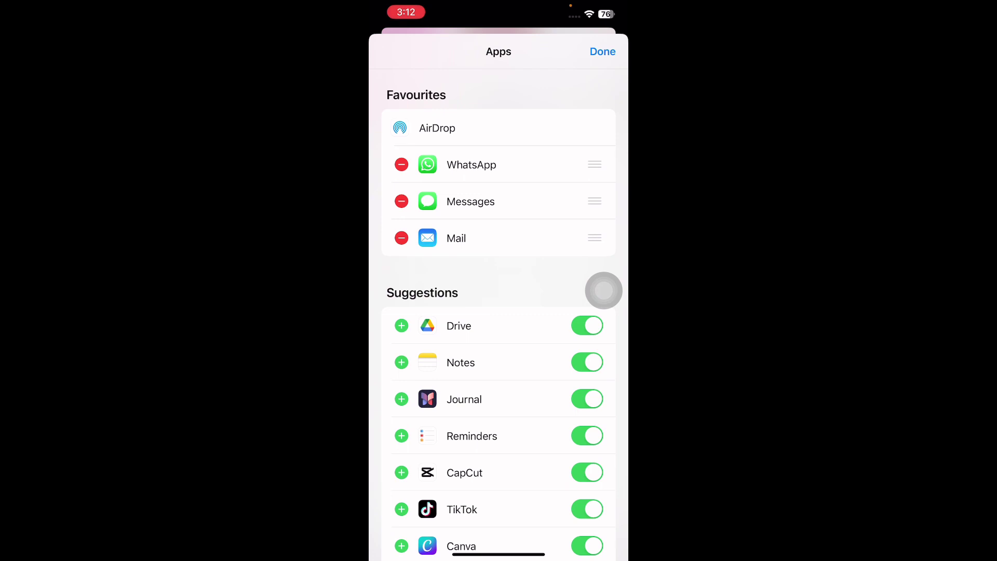
Remove Messages from the favourites, leaving AirDrop, WhatsApp and Mail
{"action": "left_click", "coordinate": [401, 201]}
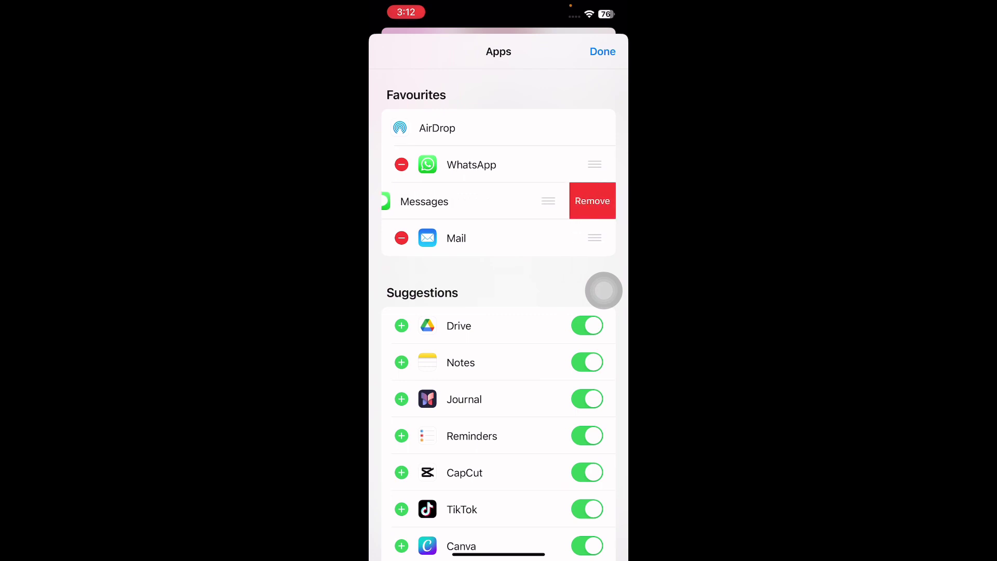
{"action": "left_click", "coordinate": [591, 202]}
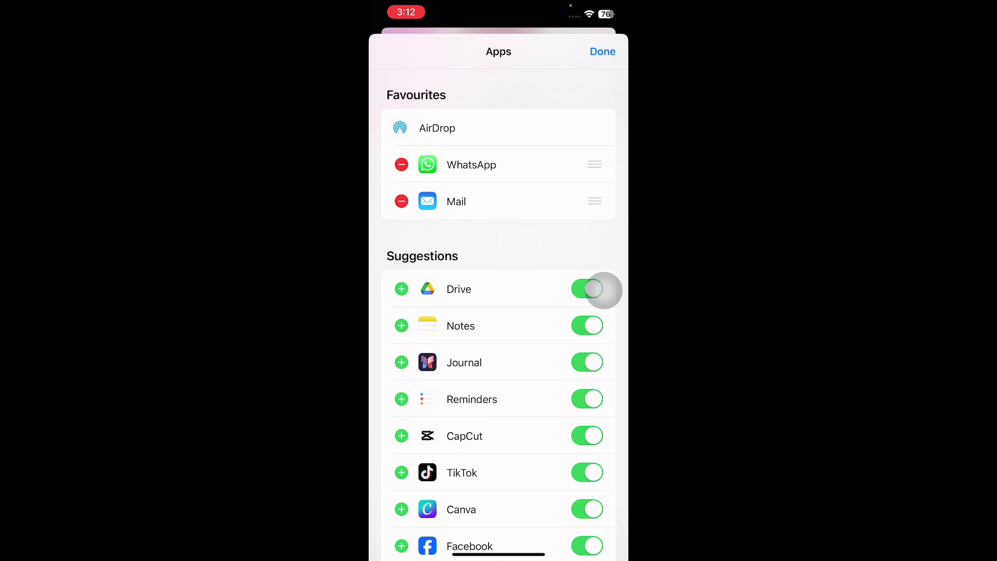
{"action": "scroll", "coordinate": [603, 290], "scroll_direction": "down", "scroll_amount": 5}
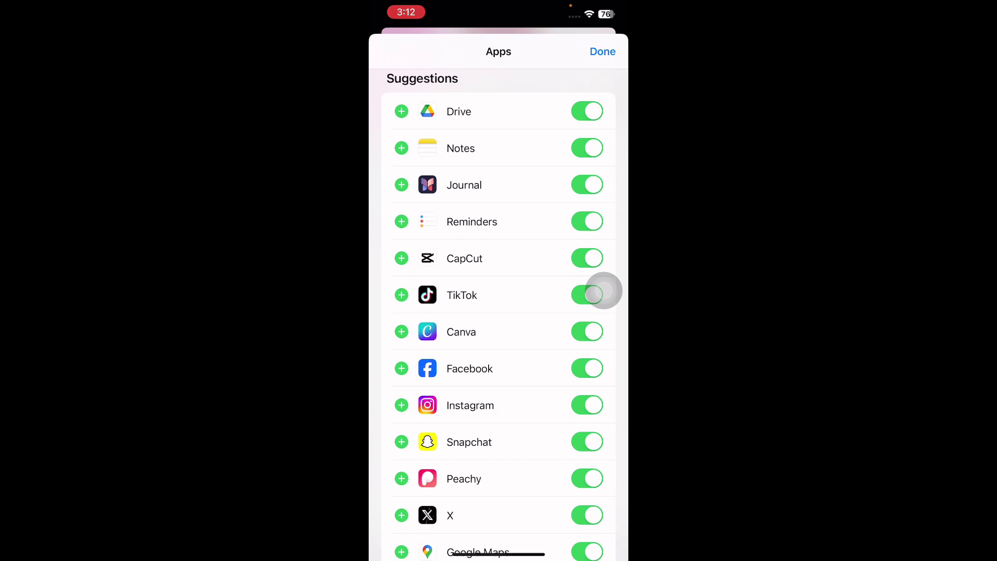
{"action": "scroll", "coordinate": [604, 290], "scroll_direction": "down", "scroll_amount": 4}
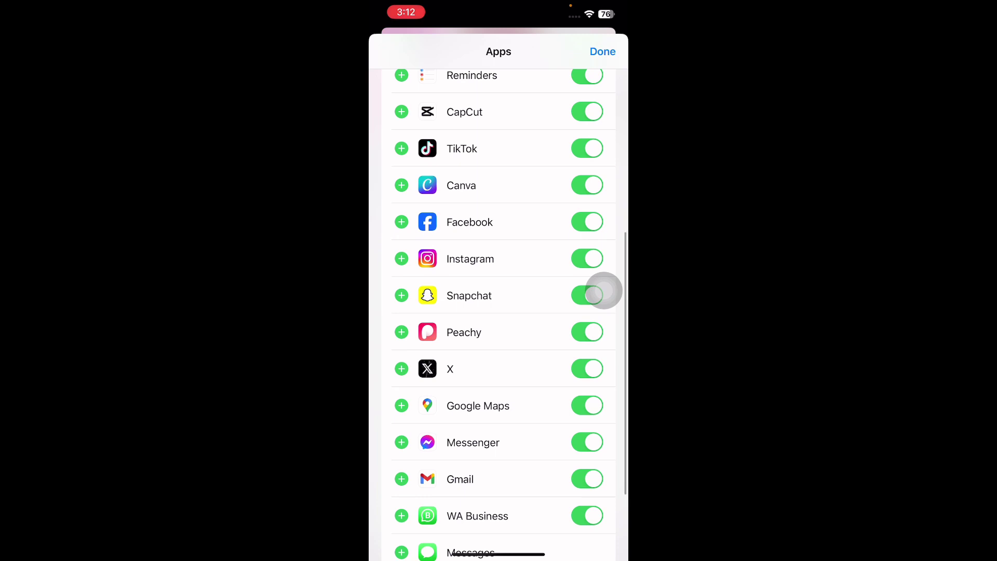
{"action": "scroll", "coordinate": [603, 290], "scroll_direction": "down", "scroll_amount": 3}
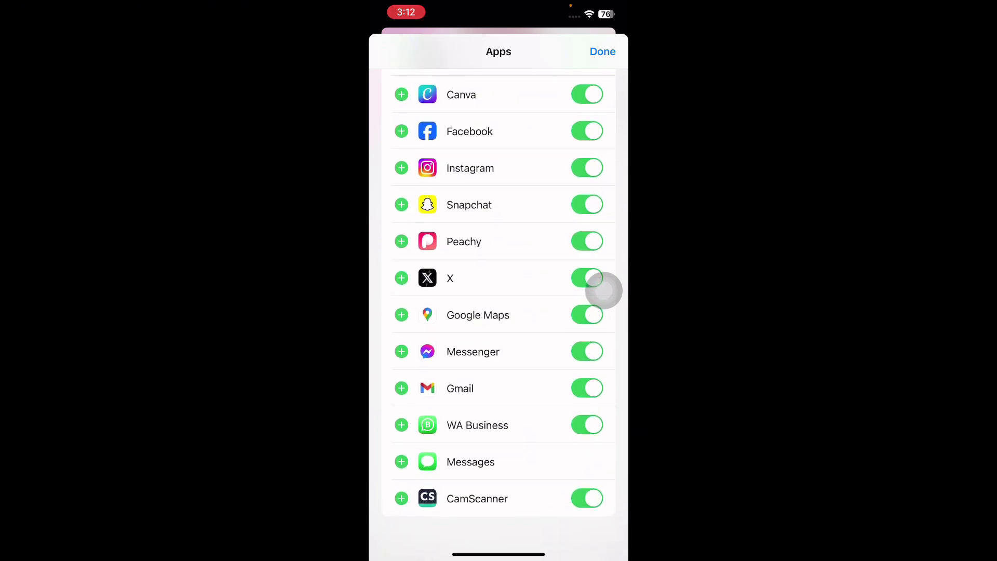
{"action": "scroll", "coordinate": [604, 290], "scroll_direction": "up", "scroll_amount": 1}
{"action": "scroll", "coordinate": [603, 290], "scroll_direction": "up", "scroll_amount": 6}
{"action": "scroll", "coordinate": [603, 290], "scroll_direction": "up", "scroll_amount": 5}
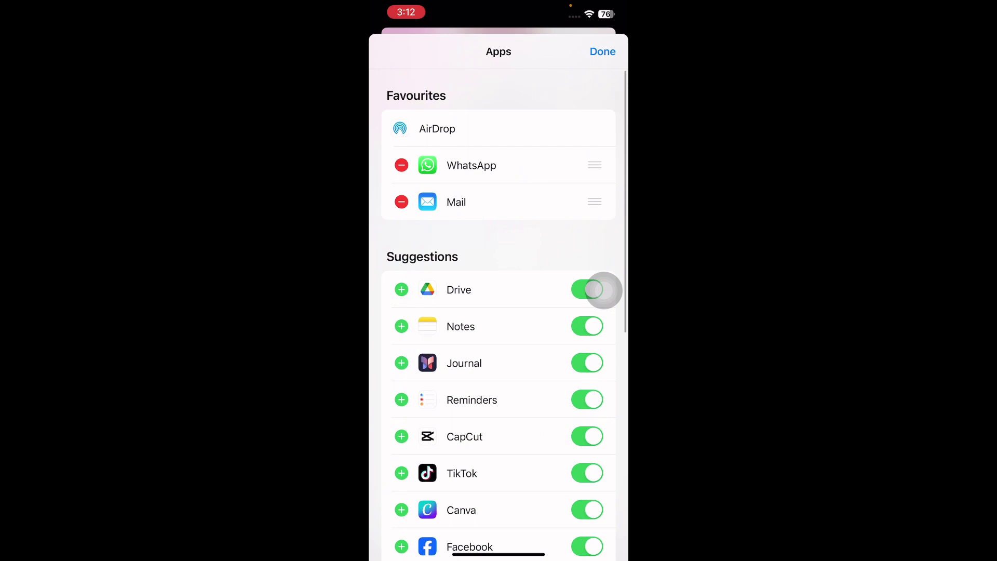
Finish editing and close the Apps list so the row reads AirDrop, WhatsApp, Mail, Drive
{"action": "key", "text": "Return"}
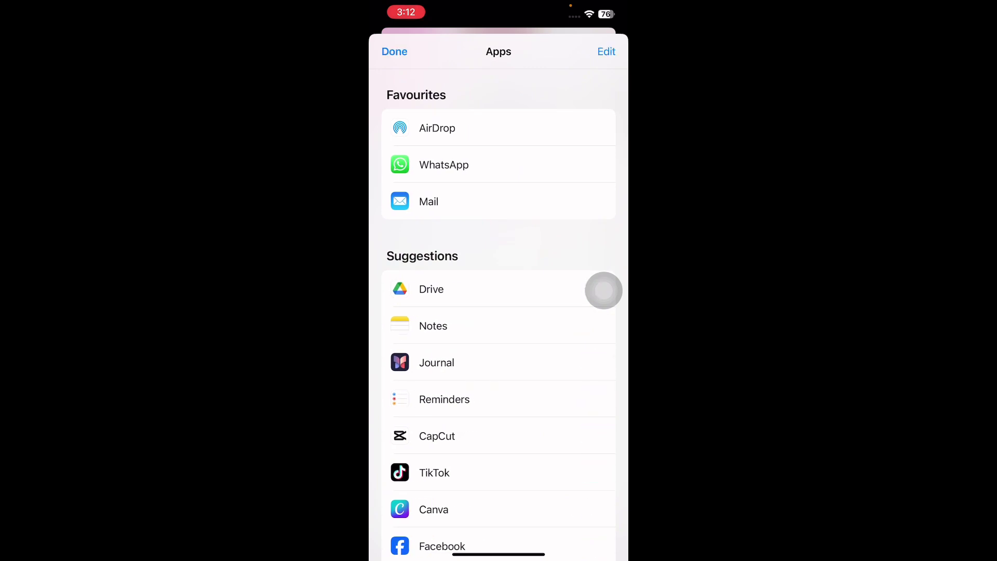
{"action": "key", "text": "Return"}
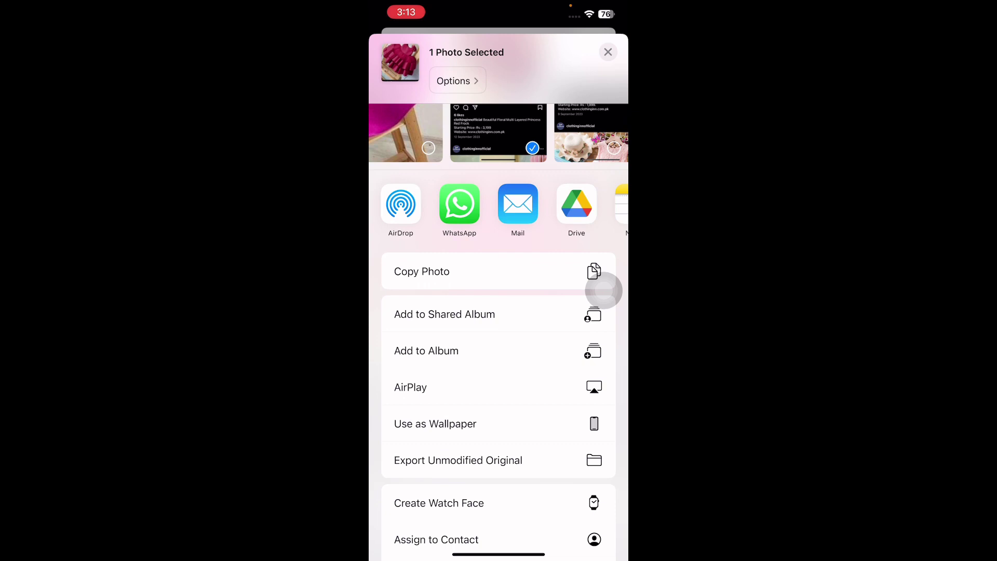
{"action": "scroll", "coordinate": [604, 291], "scroll_direction": "down", "scroll_amount": 3}
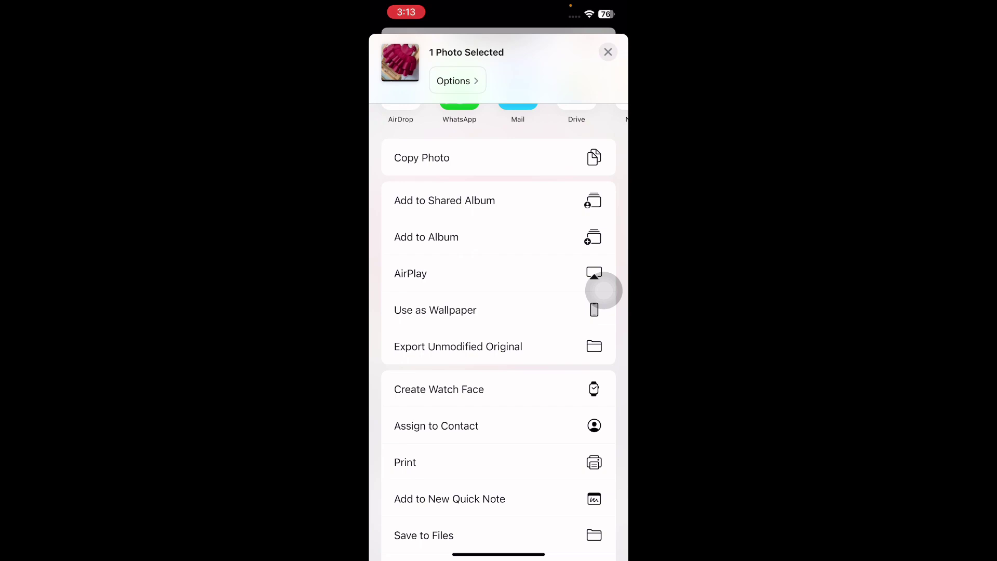
{"action": "scroll", "coordinate": [604, 289], "scroll_direction": "down", "scroll_amount": 5}
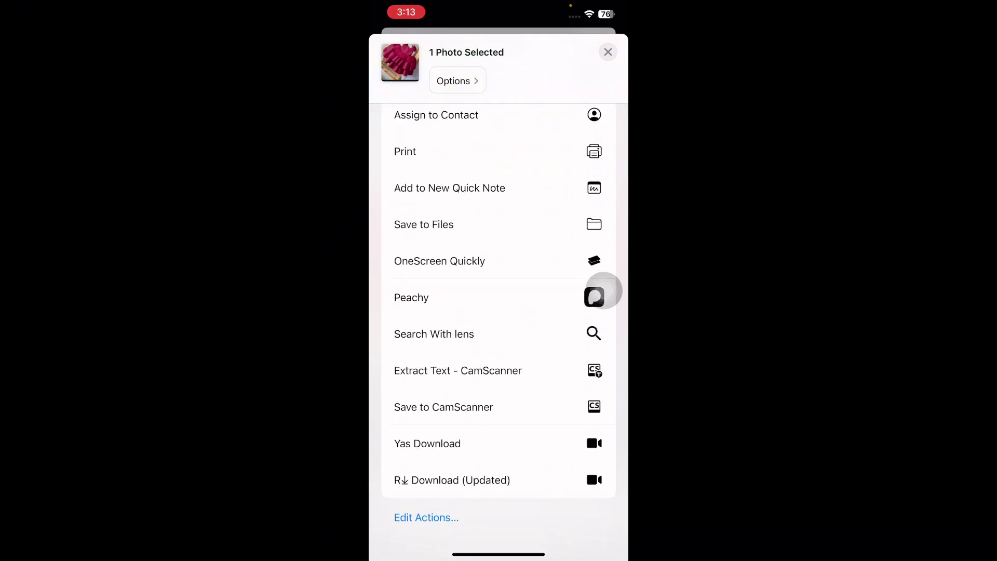
Add Use as Wallpaper above Copy Photo in favourite actions, then remove it and leave the editor
{"action": "left_click", "coordinate": [426, 517]}
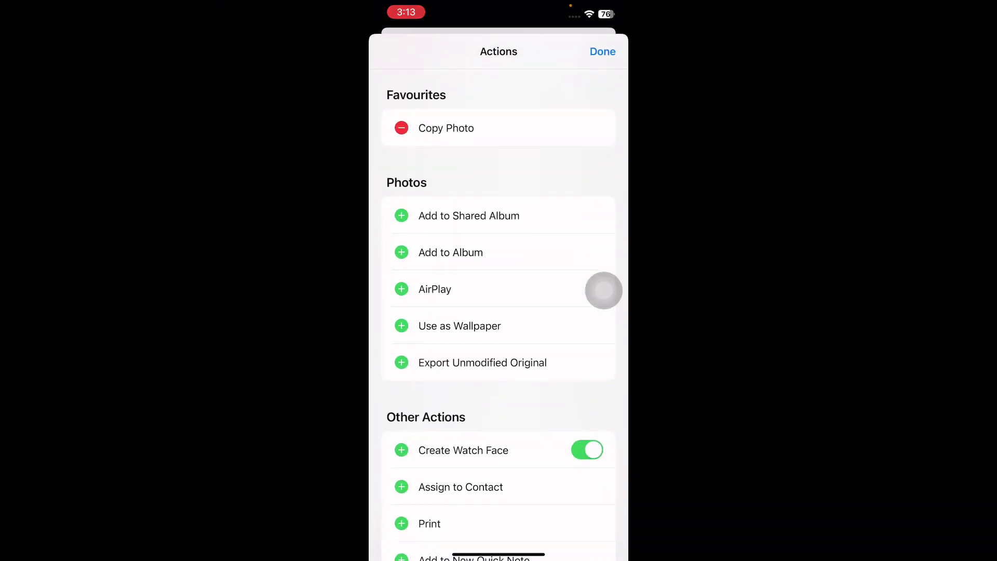
{"action": "scroll", "coordinate": [604, 290], "scroll_direction": "down", "scroll_amount": 2}
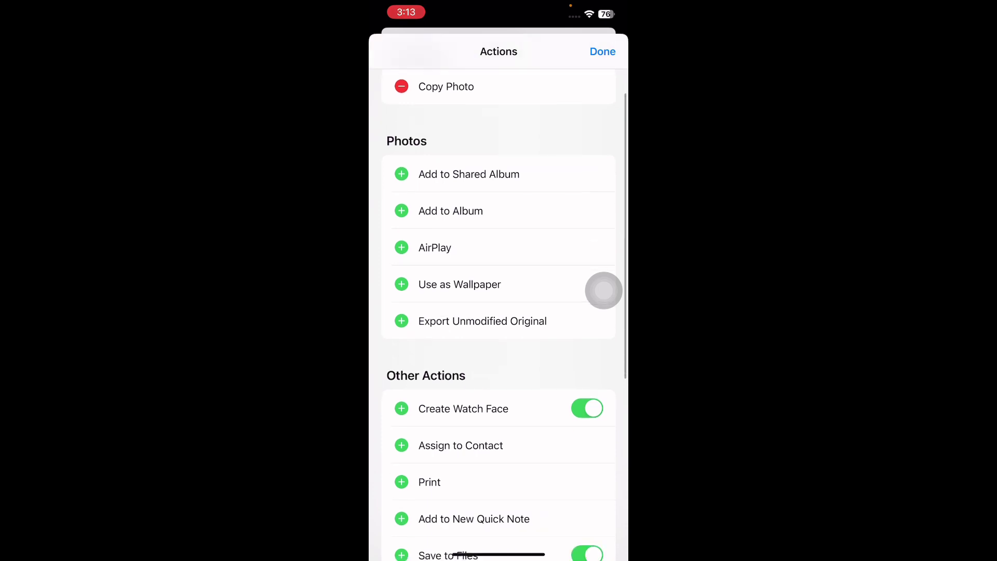
{"action": "scroll", "coordinate": [603, 289], "scroll_direction": "down", "scroll_amount": 2}
{"action": "scroll", "coordinate": [604, 290], "scroll_direction": "down", "scroll_amount": 3}
{"action": "scroll", "coordinate": [604, 290], "scroll_direction": "up", "scroll_amount": 2}
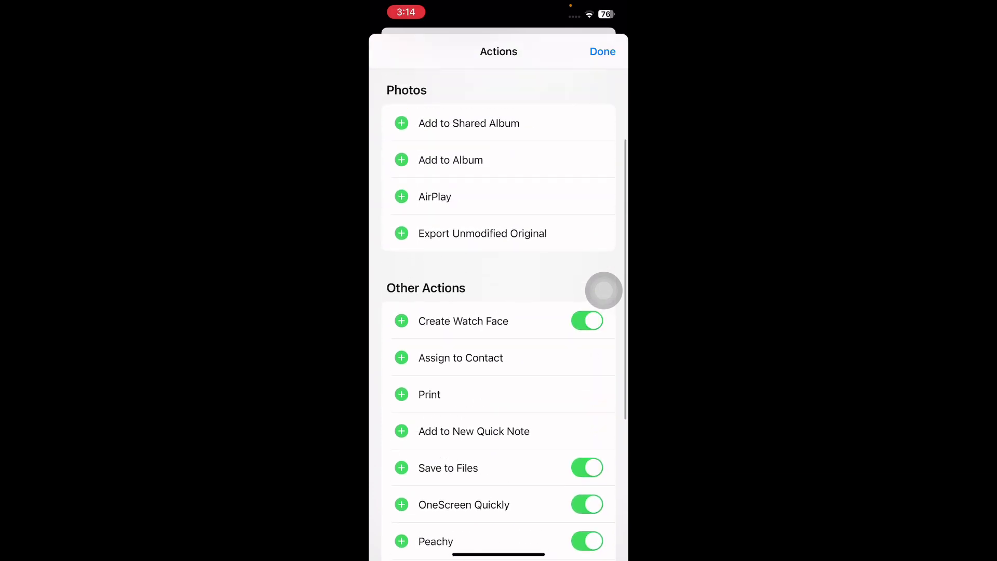
{"action": "scroll", "coordinate": [604, 290], "scroll_direction": "up", "scroll_amount": 2}
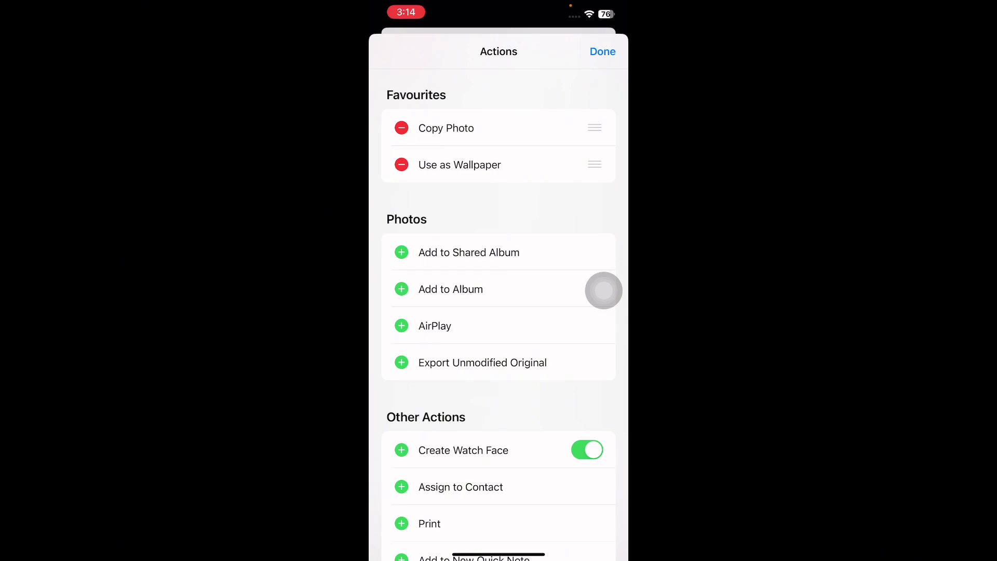
{"action": "left_click_drag", "start_coordinate": [594, 165], "coordinate": [594, 128]}
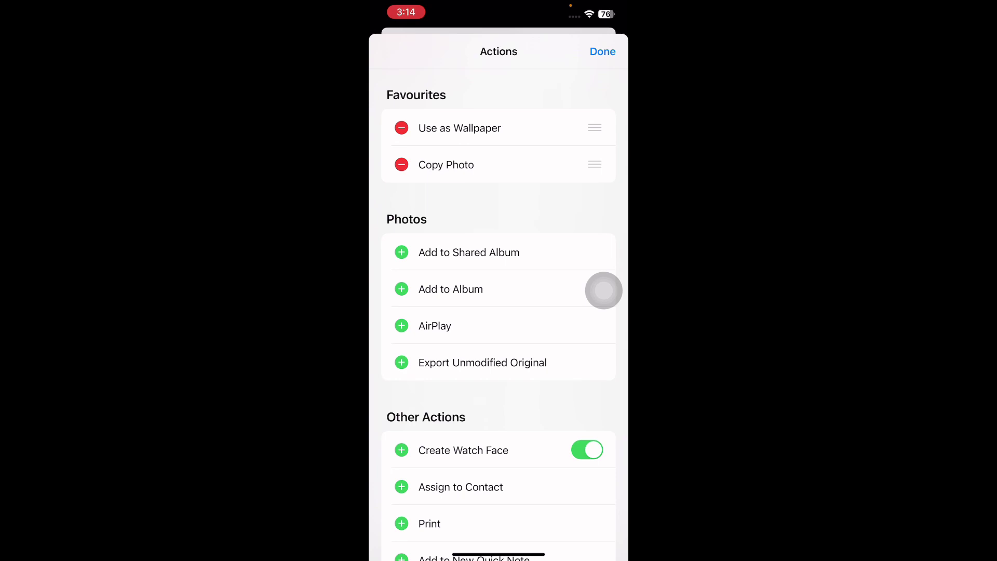
{"action": "left_click", "coordinate": [401, 128]}
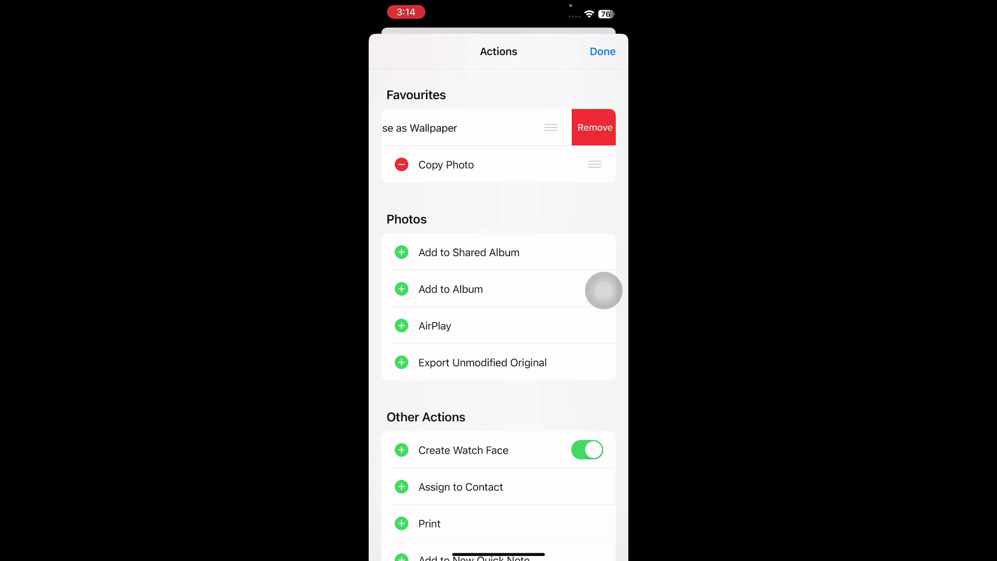
{"action": "left_click", "coordinate": [600, 128]}
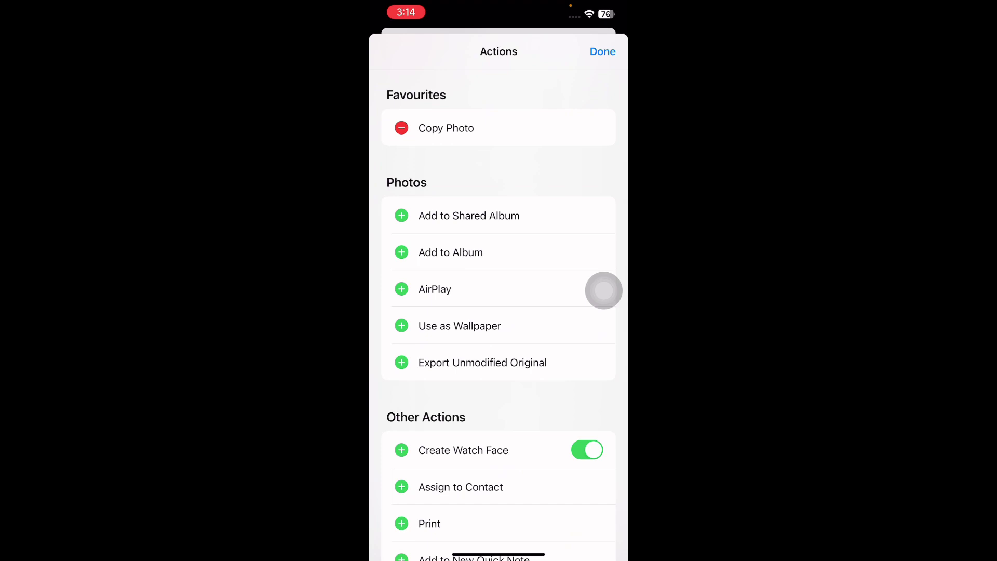
{"action": "scroll", "coordinate": [603, 290], "scroll_direction": "down", "scroll_amount": 5}
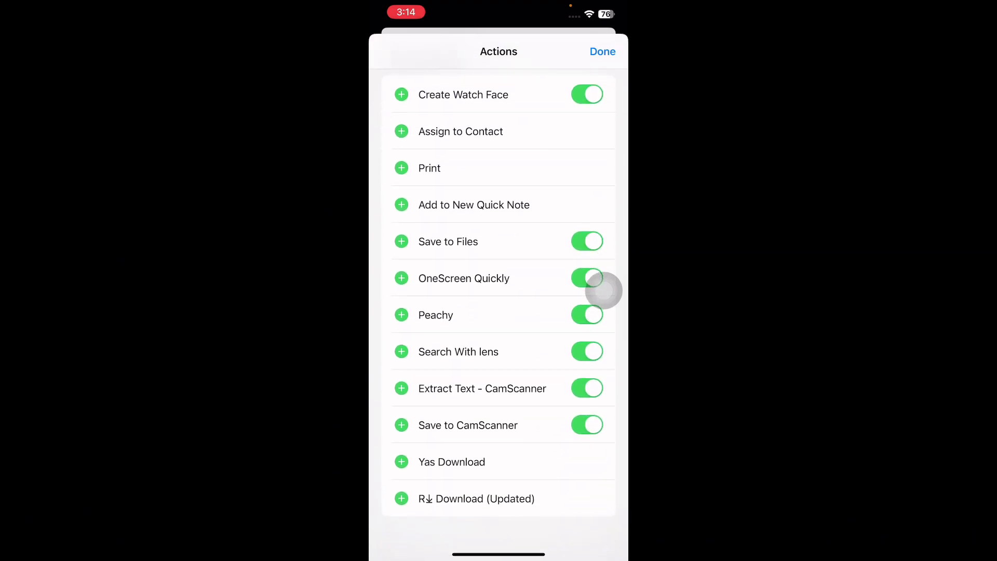
{"action": "key", "text": "Escape"}
{"action": "key", "text": "super+h"}
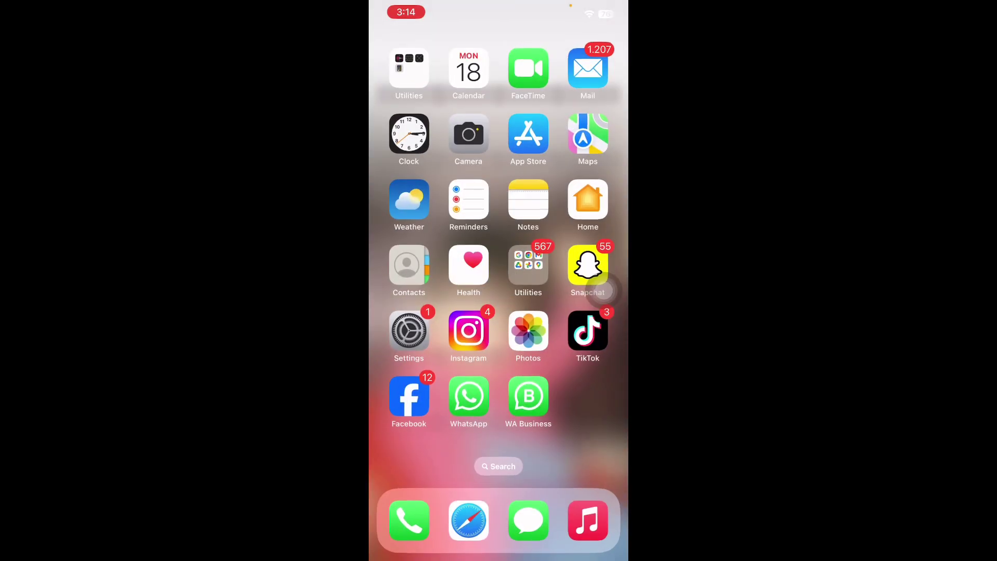